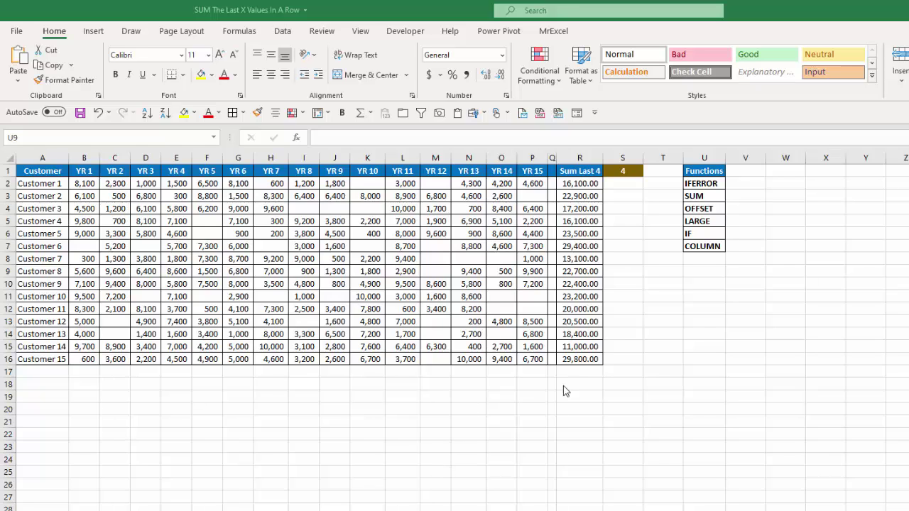
# Step: Choose 2 from S1's year-count dropdown so column R becomes Sum Last 2
pyautogui.click(632, 173)
pyautogui.click(648, 173)
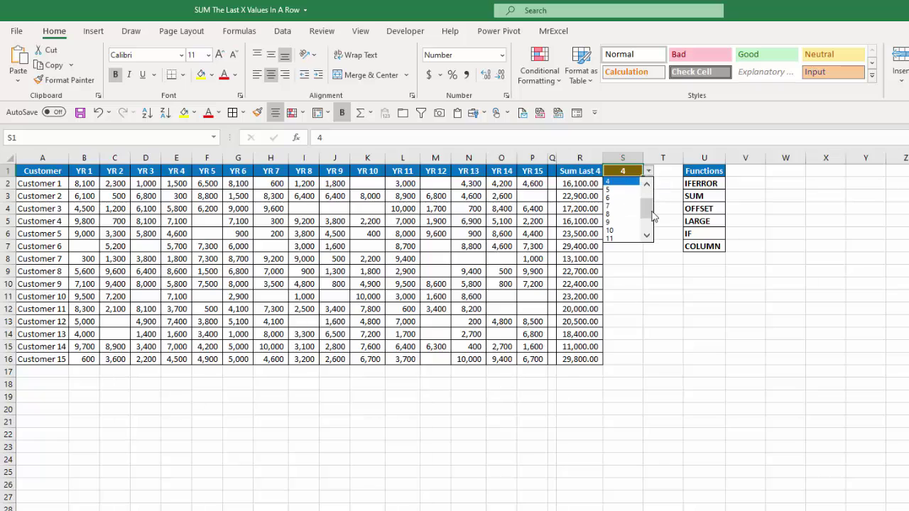
pyautogui.moveTo(646, 217); pyautogui.dragTo(645, 205)
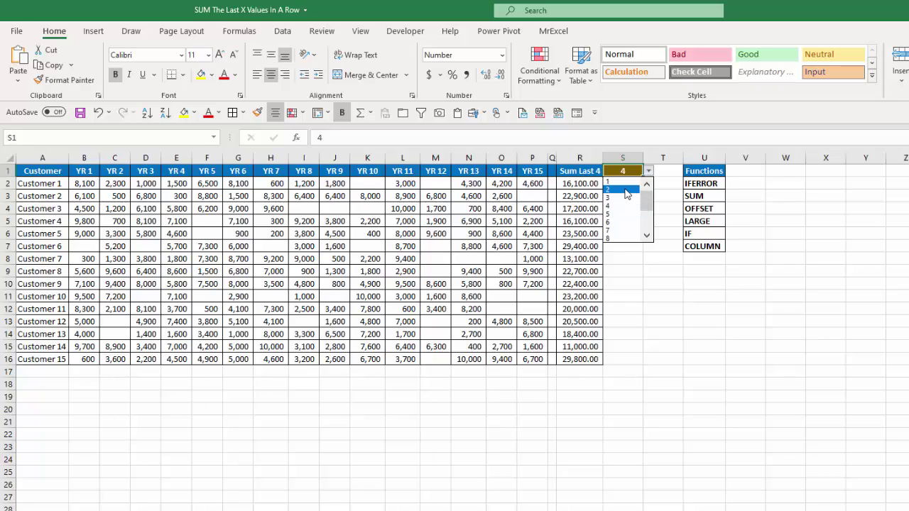
pyautogui.click(627, 194)
pyautogui.click(627, 234)
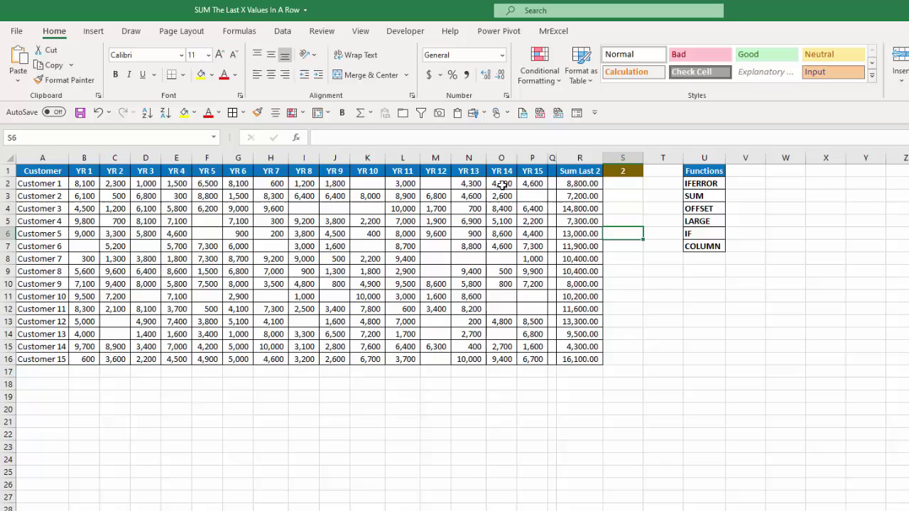
# Step: Select the last two values for Customers 1, 2 and 7 to check the totals
pyautogui.moveTo(509, 186); pyautogui.dragTo(528, 186)
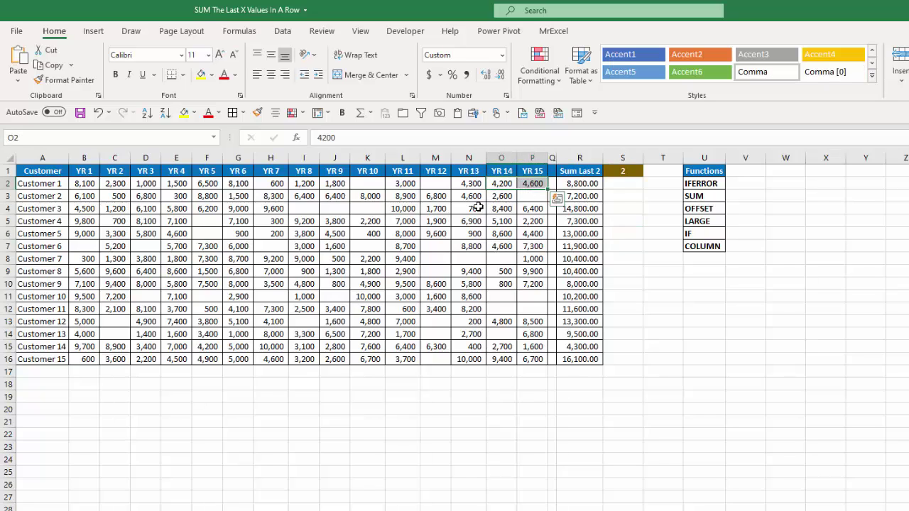
pyautogui.click(471, 197)
pyautogui.moveTo(471, 197); pyautogui.dragTo(494, 198)
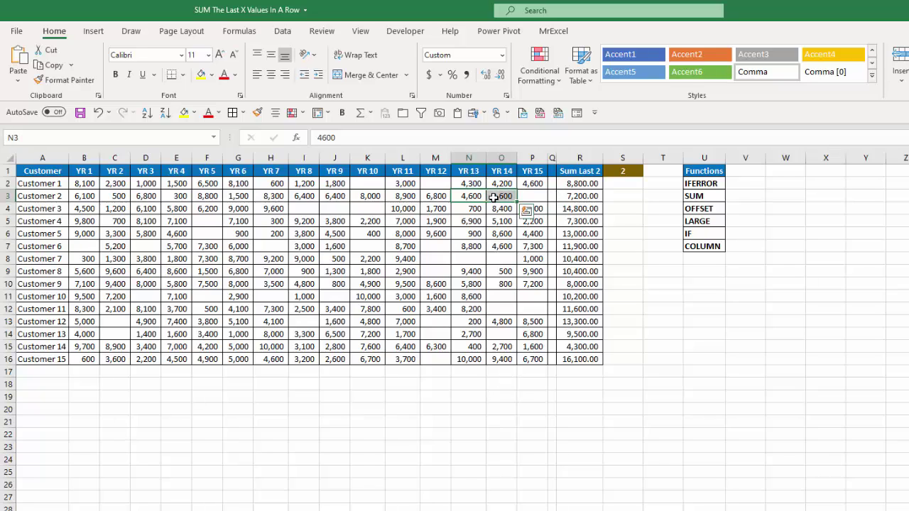
pyautogui.moveTo(532, 259); pyautogui.dragTo(405, 259)
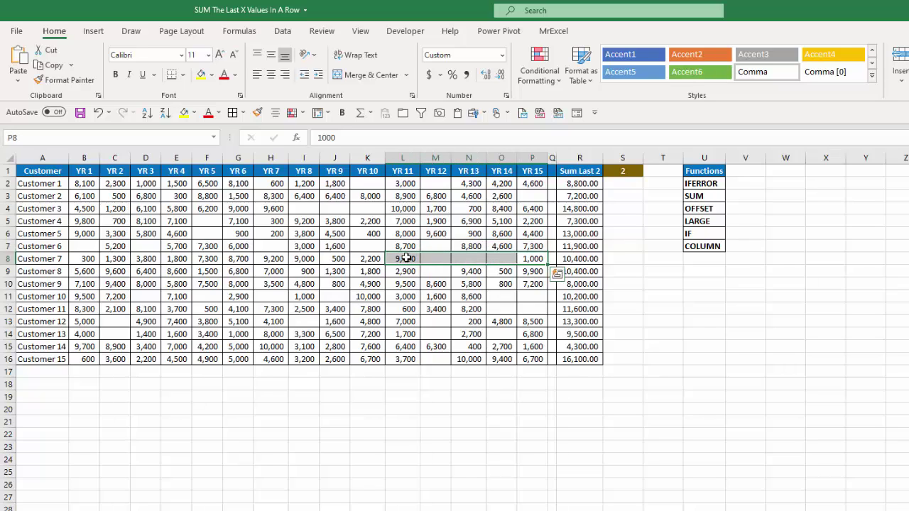
pyautogui.click(619, 171)
pyautogui.click(648, 171)
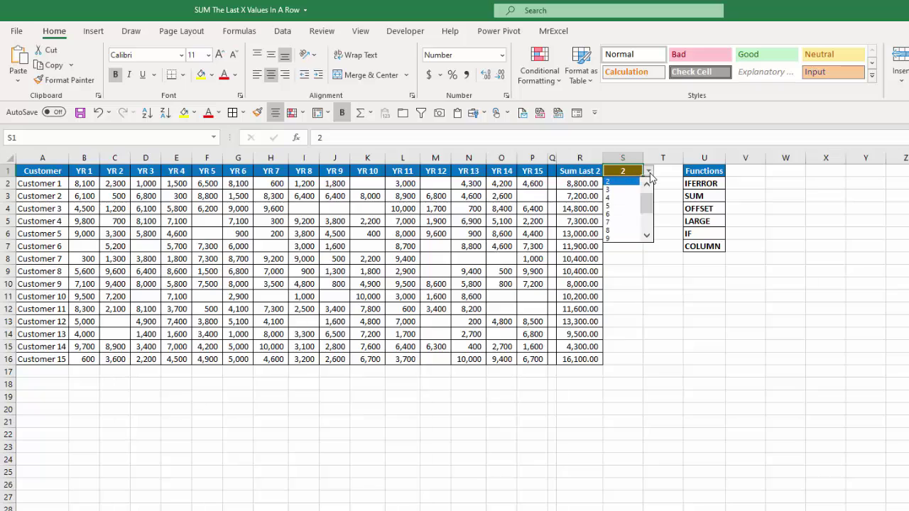
pyautogui.moveTo(647, 206)
pyautogui.mouseDown()
pyautogui.moveTo(646, 227)
pyautogui.moveTo(643, 201)
pyautogui.mouseUp()
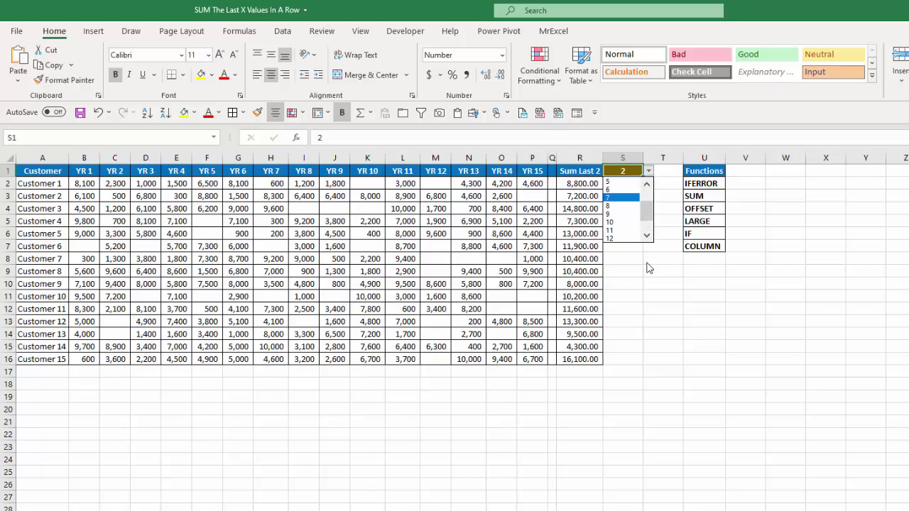
pyautogui.click(639, 287)
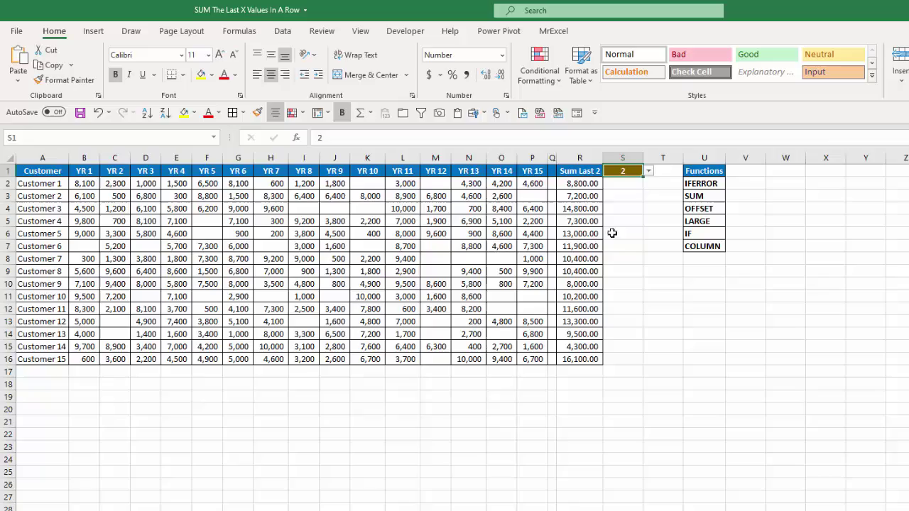
pyautogui.click(580, 184)
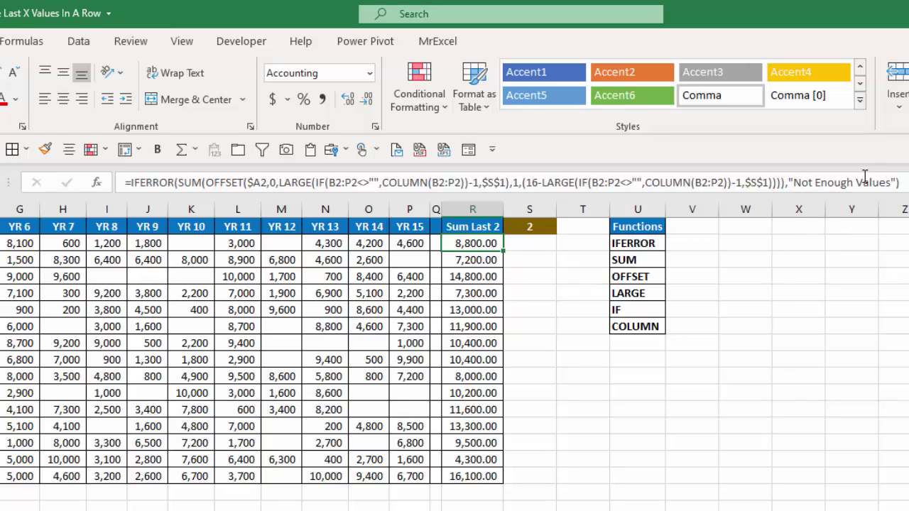
# Step: Set the year count in S1 to 14 from its validation list
pyautogui.click(531, 230)
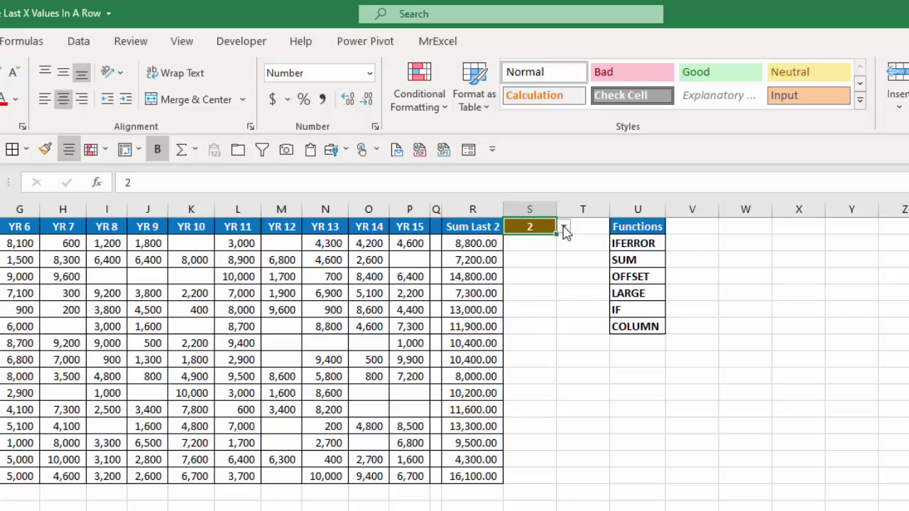
pyautogui.click(563, 228)
pyautogui.moveTo(563, 270); pyautogui.dragTo(571, 304)
pyautogui.click(536, 315)
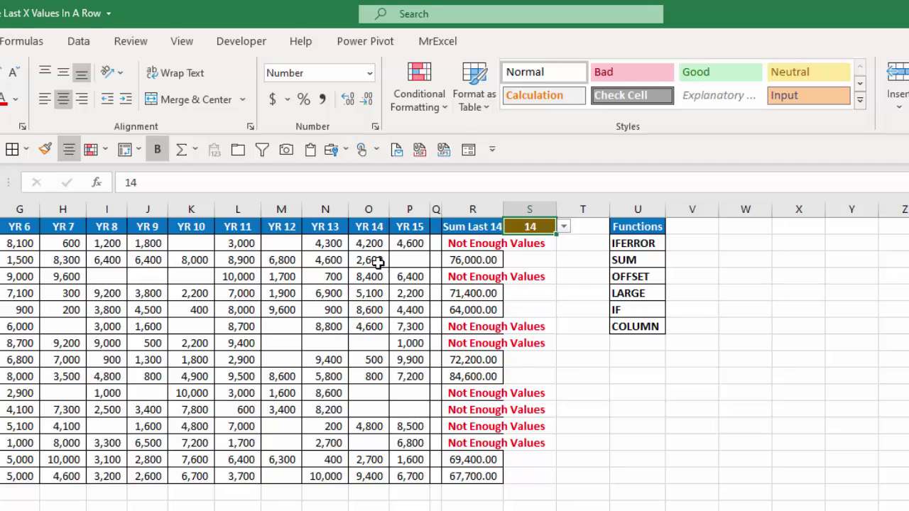
# Step: Switch S1 back to 4 and select R2 to view its Sum Last 4 formula
pyautogui.click(563, 226)
pyautogui.moveTo(561, 270); pyautogui.dragTo(561, 241)
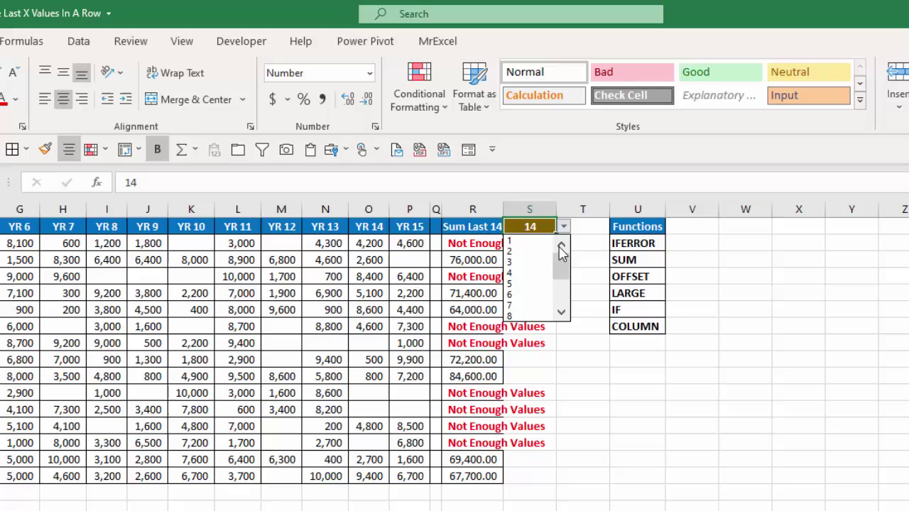
pyautogui.click(516, 281)
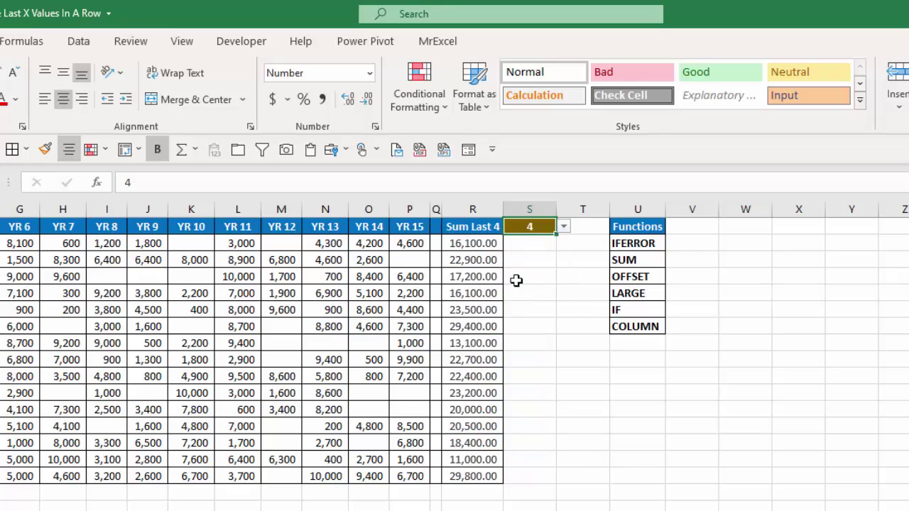
pyautogui.click(458, 244)
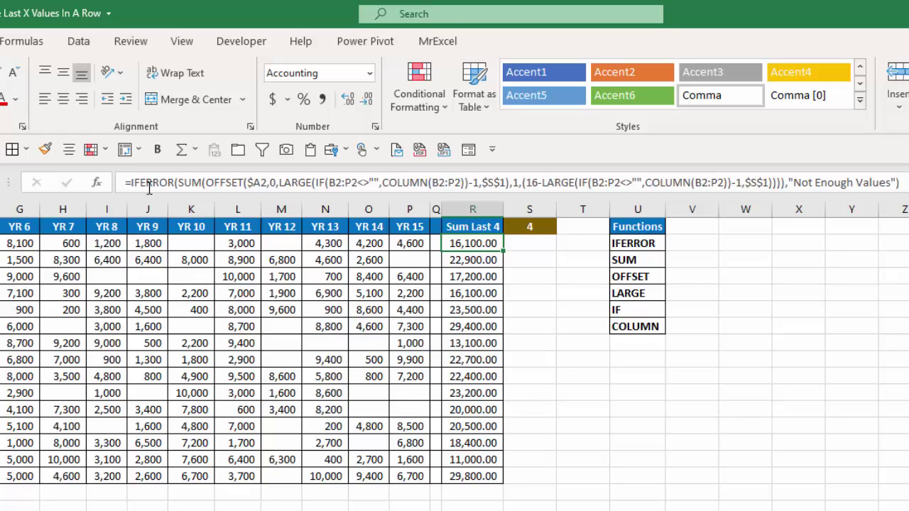
pyautogui.click(209, 183)
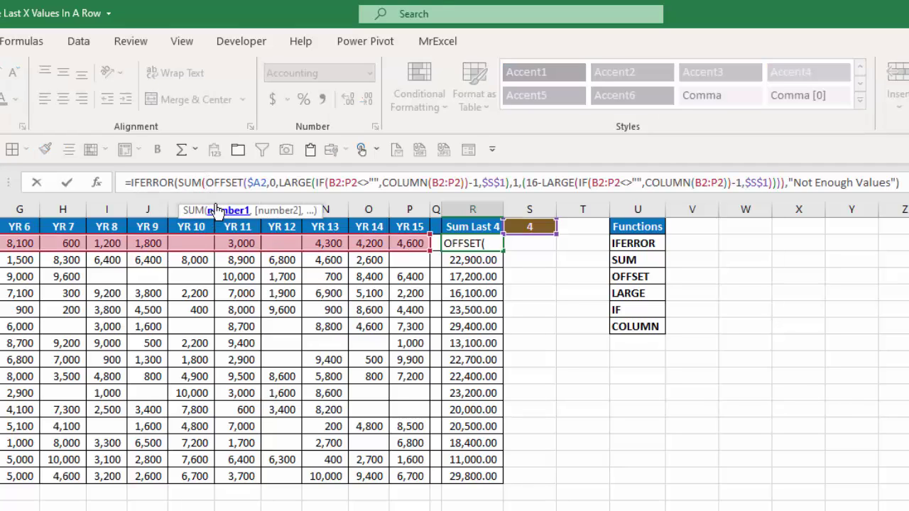
pyautogui.click(227, 215)
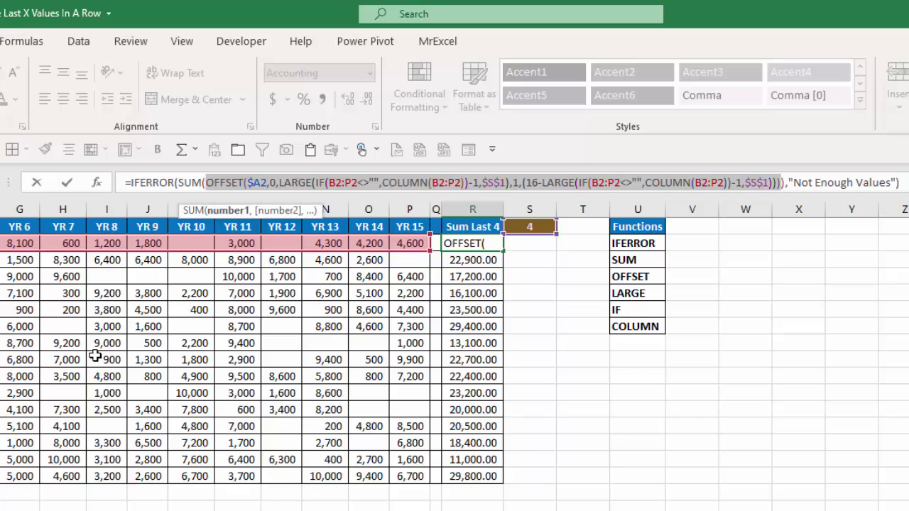
pyautogui.press('F9')
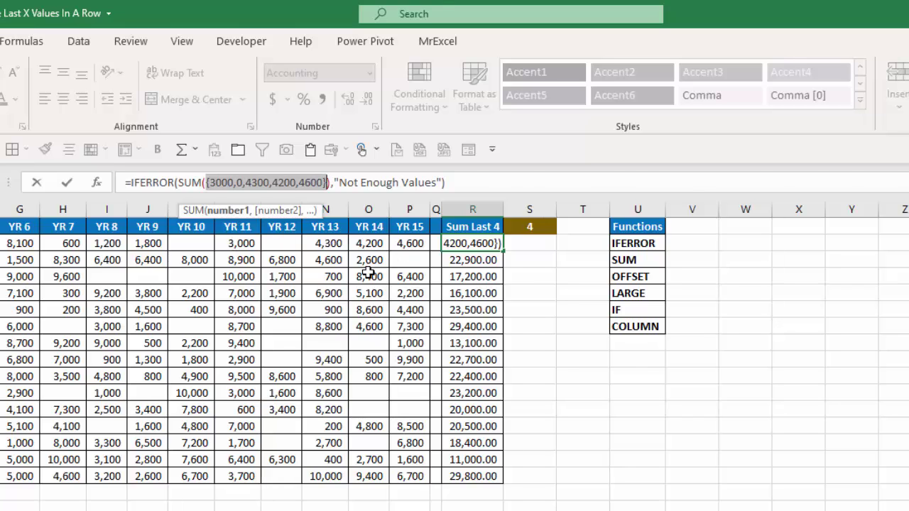
pyautogui.press('Escape')
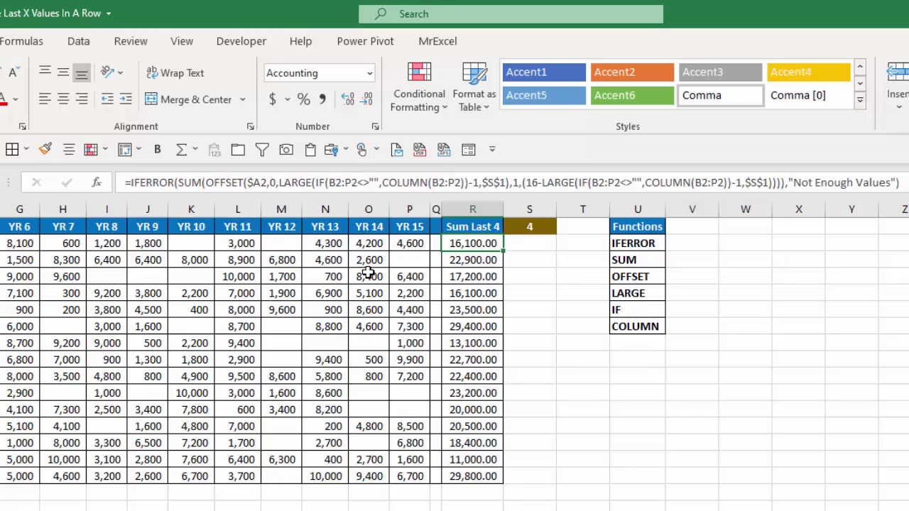
pyautogui.click(248, 184)
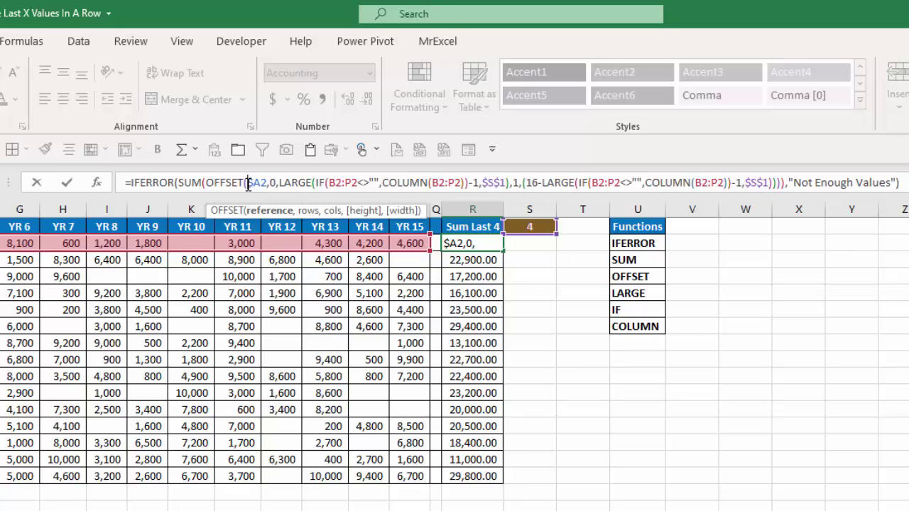
pyautogui.click(272, 213)
pyautogui.click(305, 215)
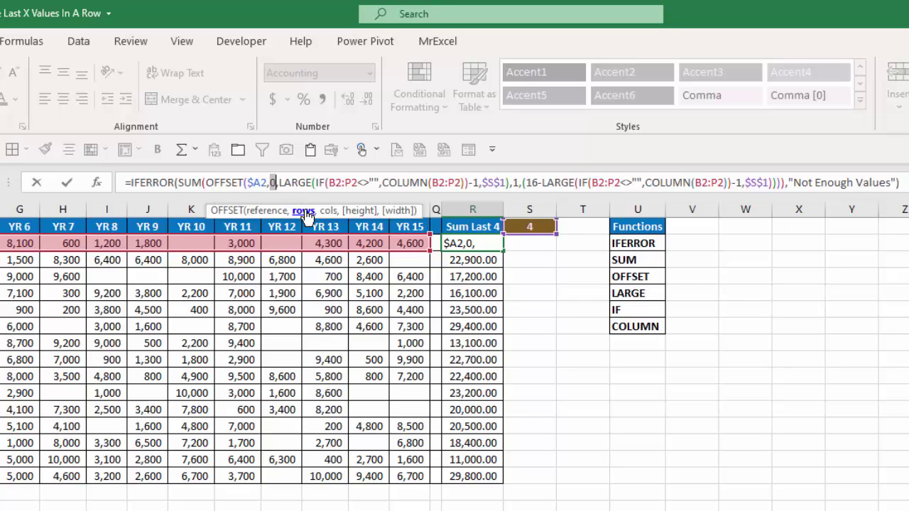
pyautogui.click(327, 215)
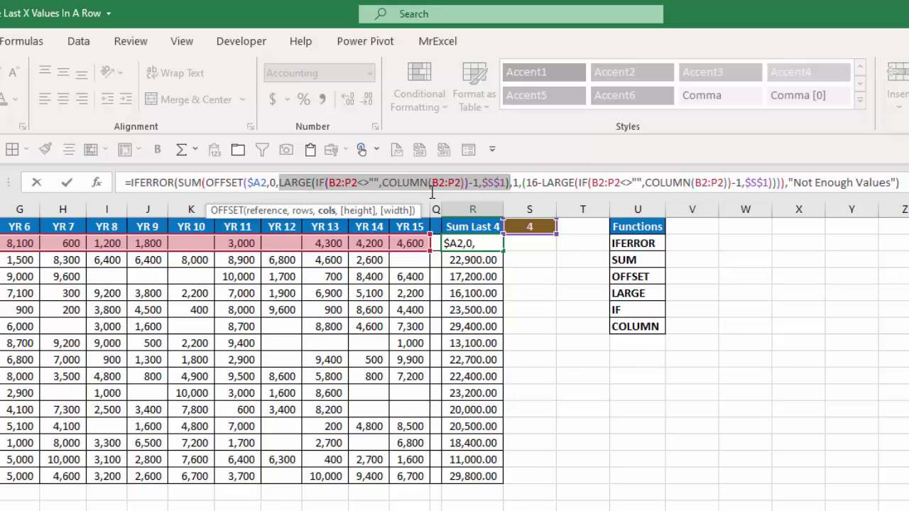
pyautogui.click(358, 213)
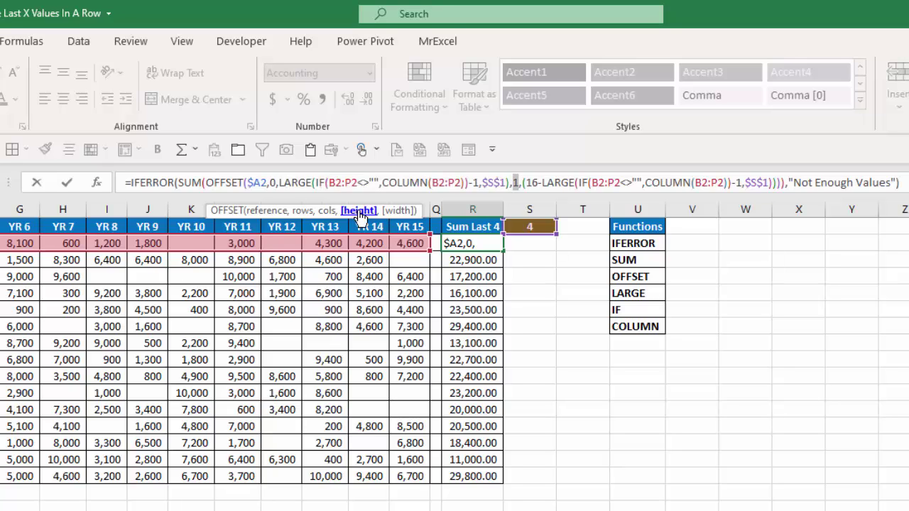
pyautogui.click(396, 213)
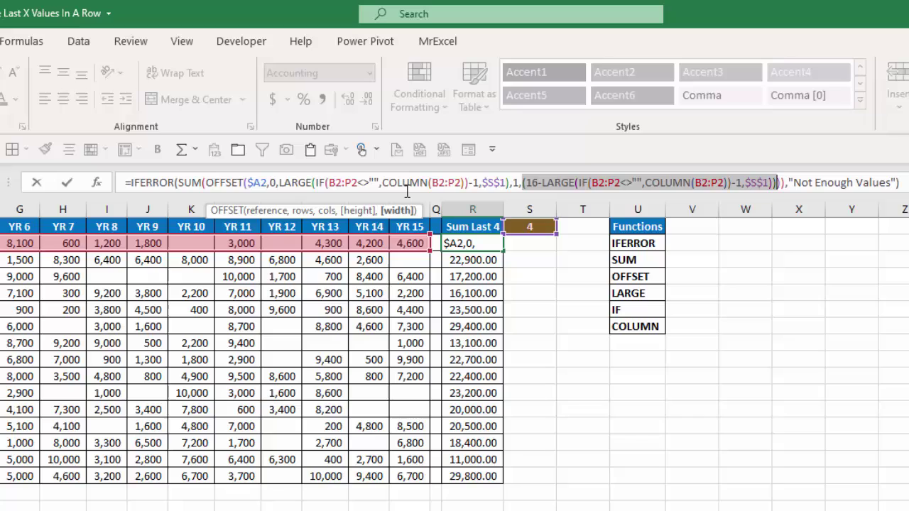
pyautogui.hotkey('ctrl', 'Return')
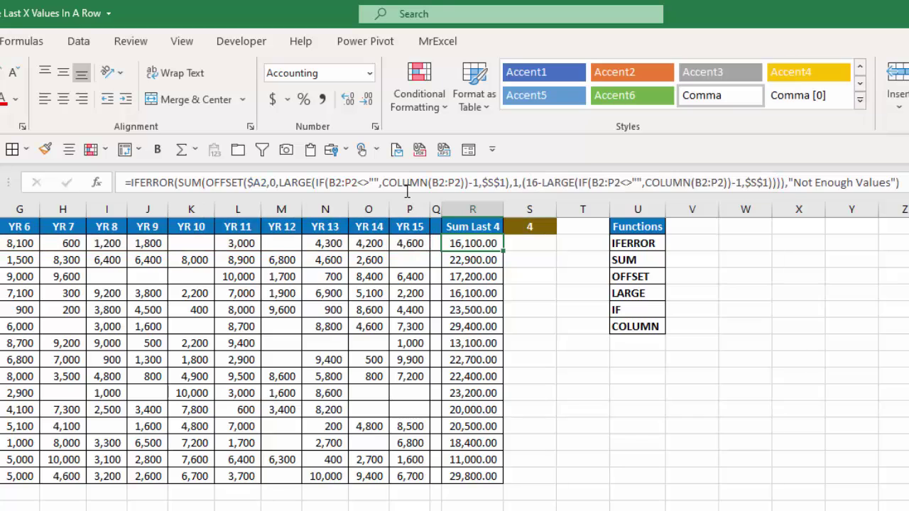
pyautogui.click(317, 182)
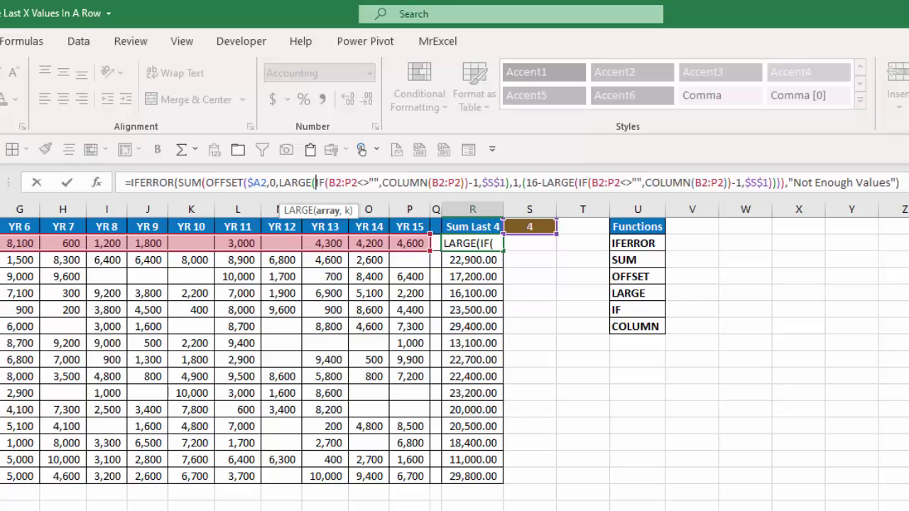
pyautogui.click(328, 212)
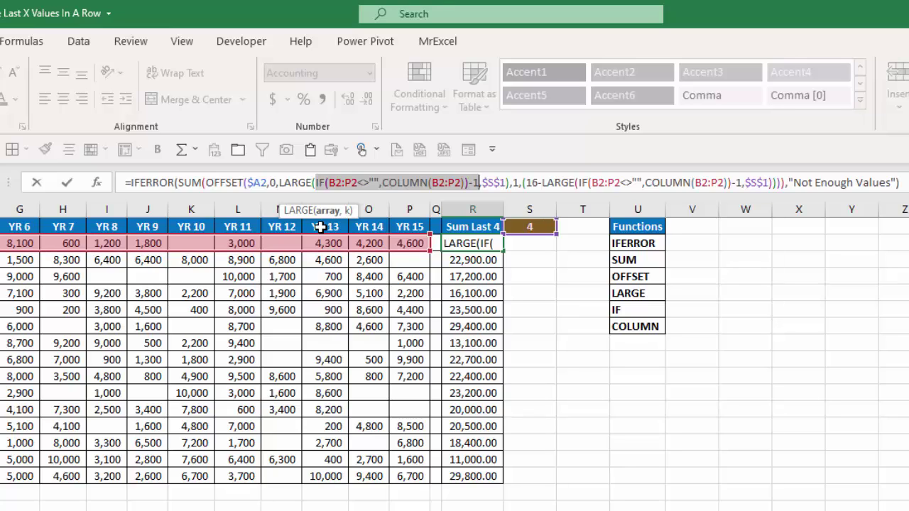
pyautogui.press('F9')
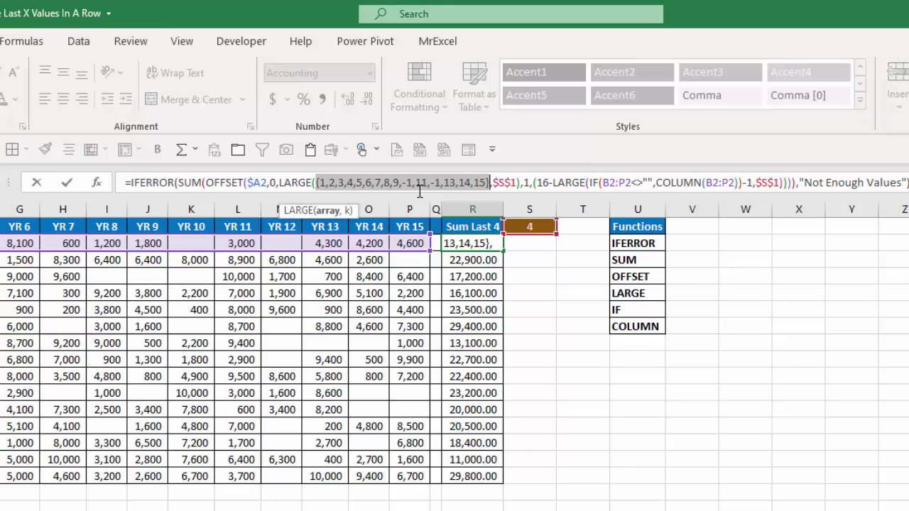
pyautogui.press('Escape')
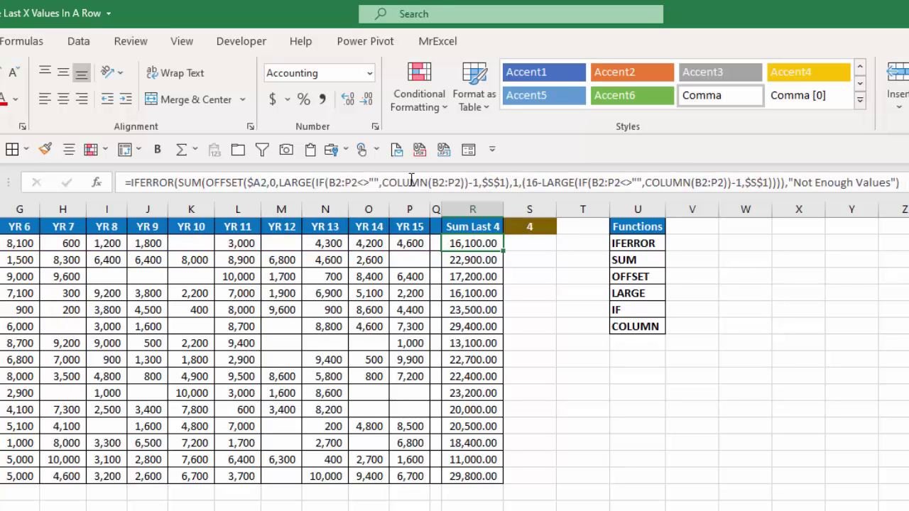
pyautogui.click(330, 183)
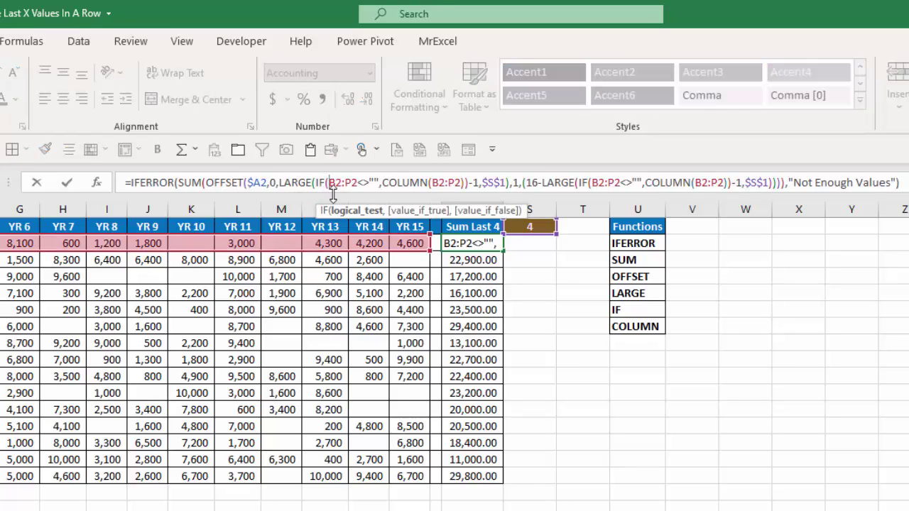
pyautogui.click(355, 217)
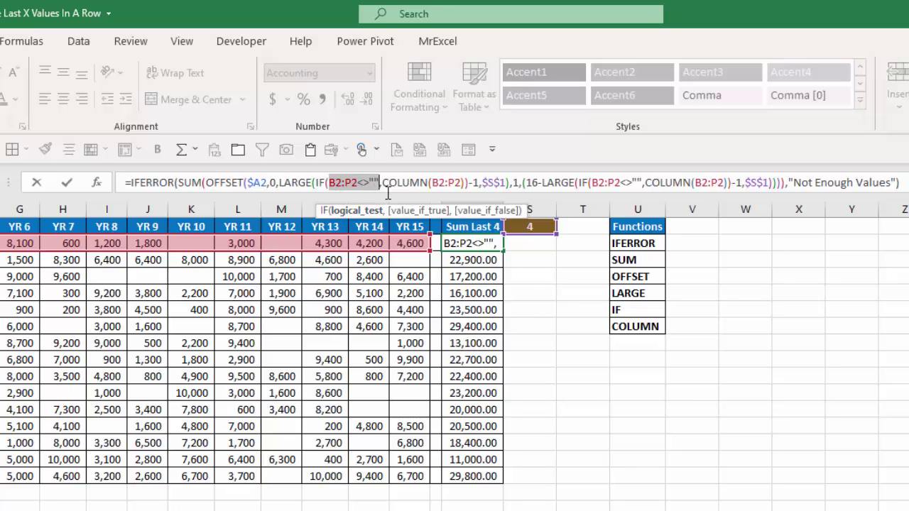
pyautogui.click(404, 213)
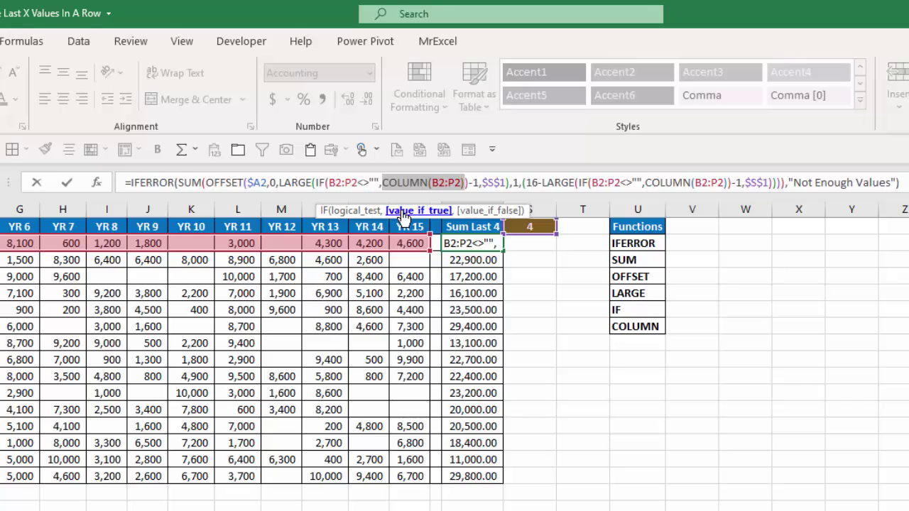
pyautogui.doubleClick(461, 183)
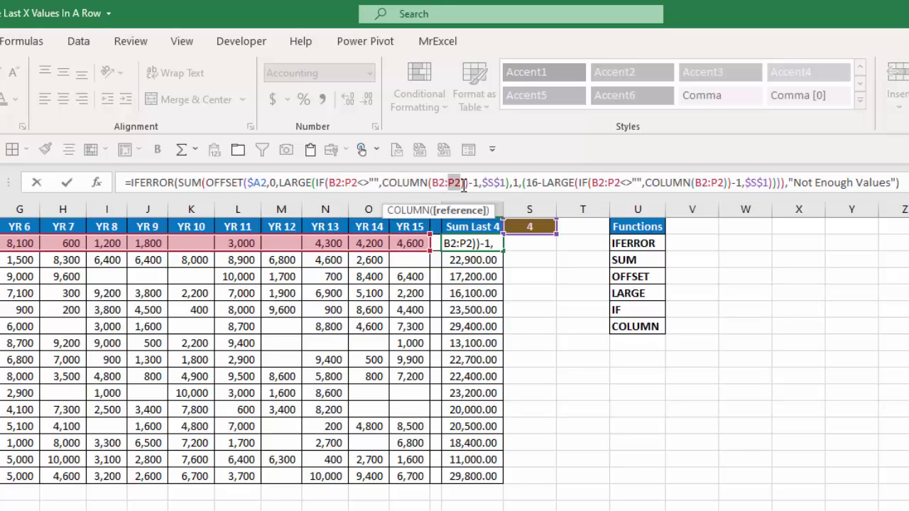
pyautogui.click(467, 182)
pyautogui.moveTo(467, 183); pyautogui.dragTo(318, 186)
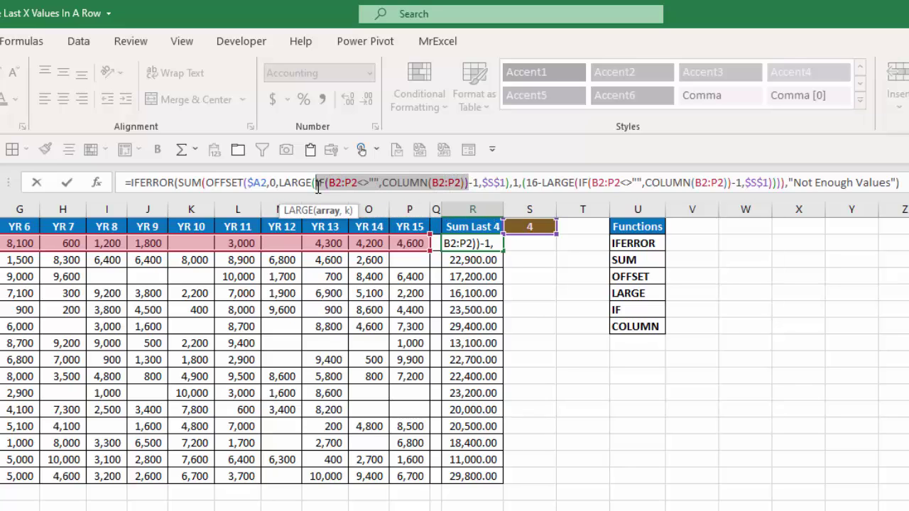
pyautogui.press('F9')
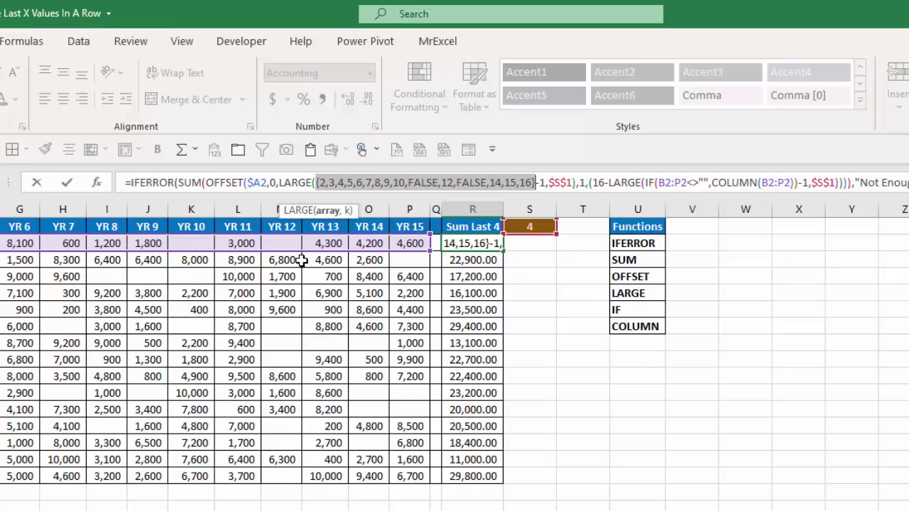
pyautogui.press('Escape')
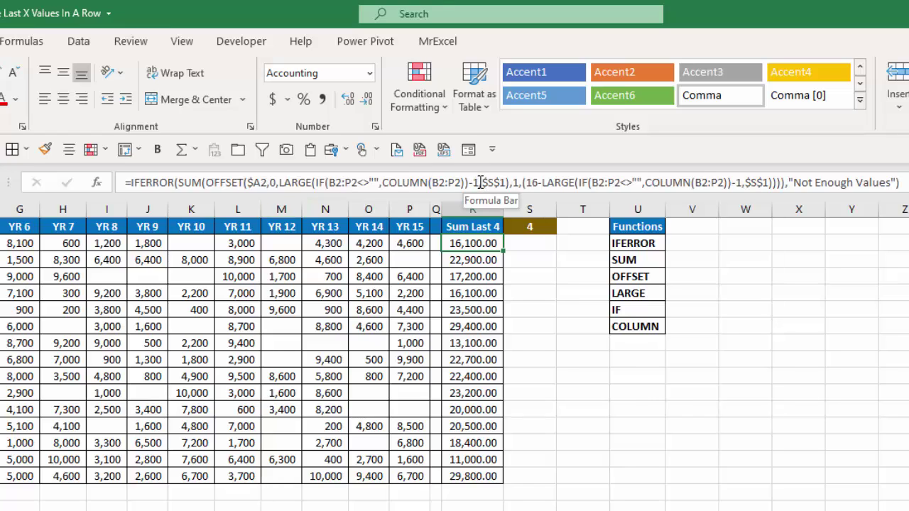
pyautogui.moveTo(480, 183); pyautogui.dragTo(317, 182)
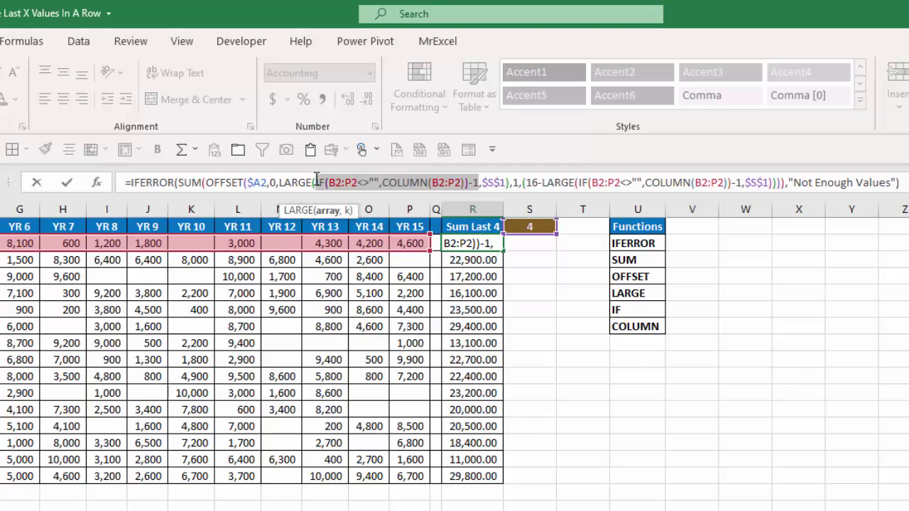
pyautogui.press('F9')
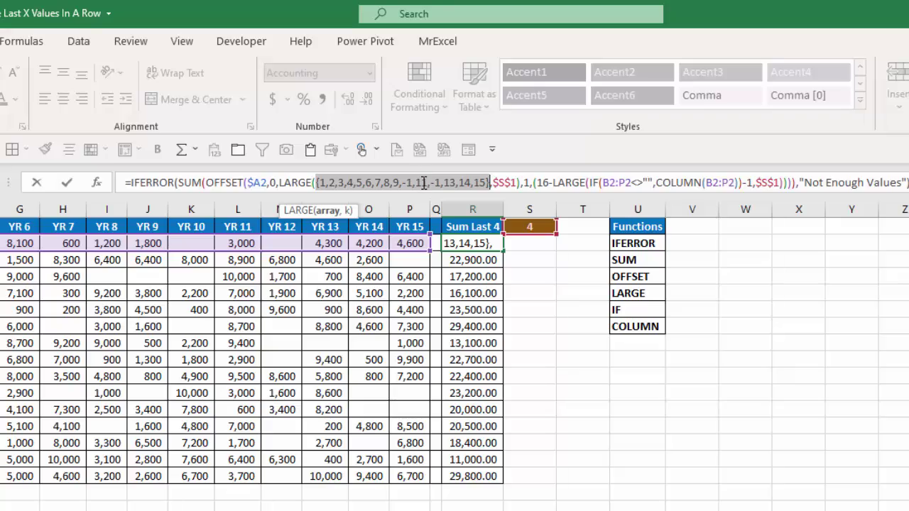
pyautogui.press('Escape')
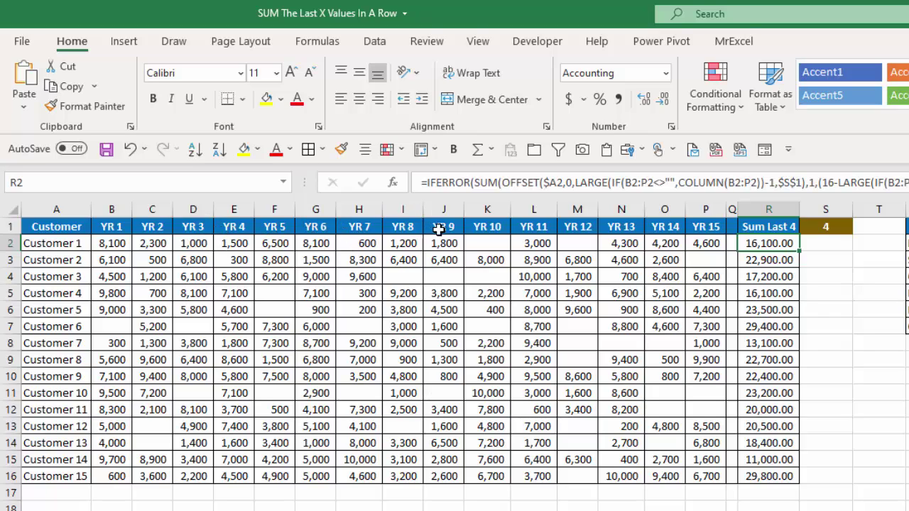
pyautogui.click(533, 243)
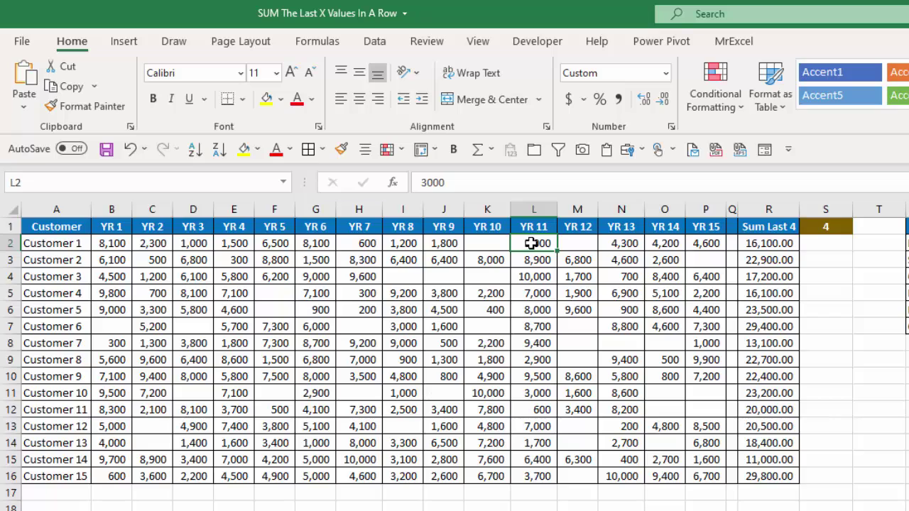
pyautogui.moveTo(531, 243); pyautogui.dragTo(698, 243)
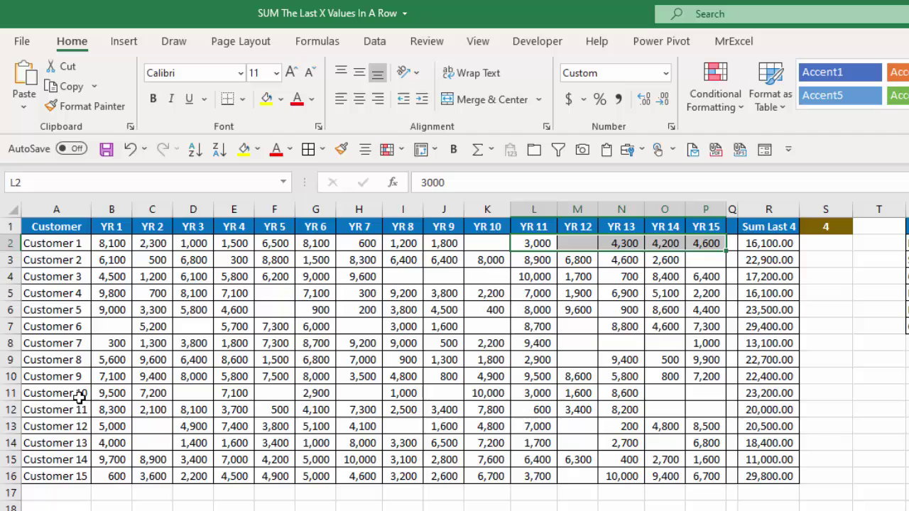
pyautogui.click(54, 344)
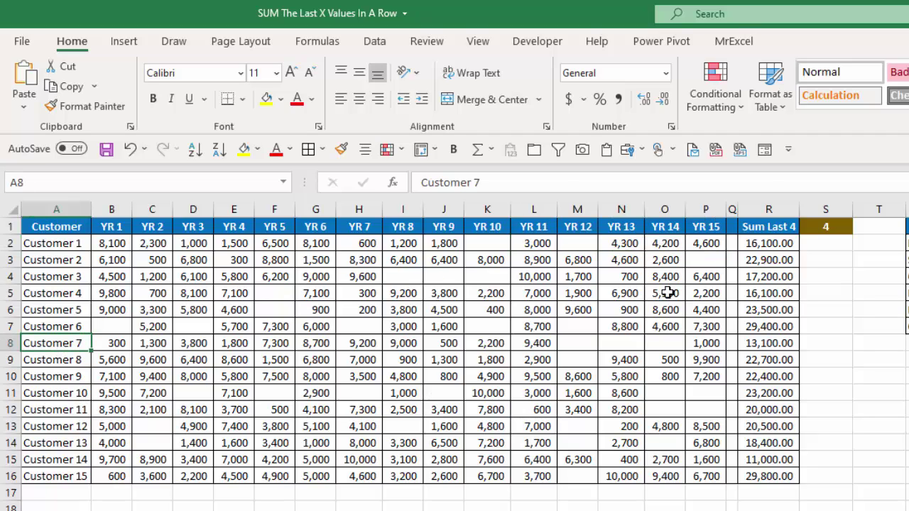
pyautogui.click(755, 342)
pyautogui.click(546, 183)
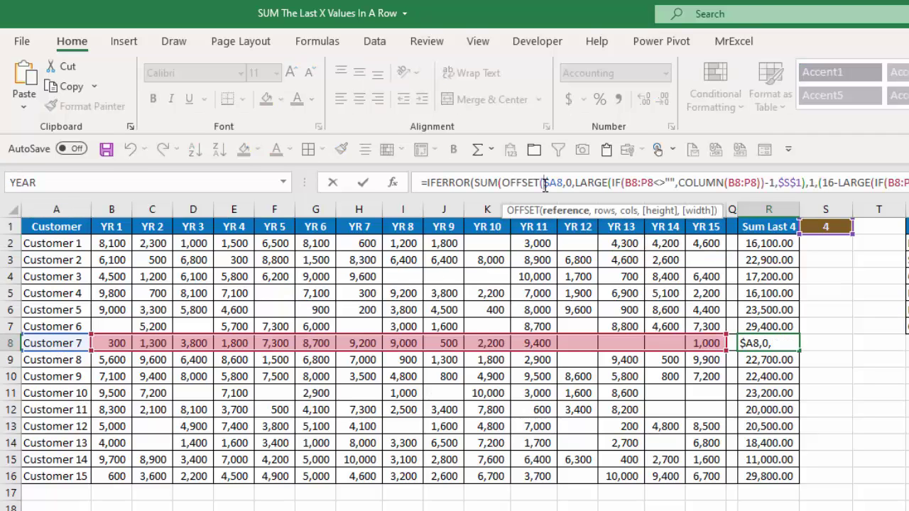
pyautogui.click(625, 211)
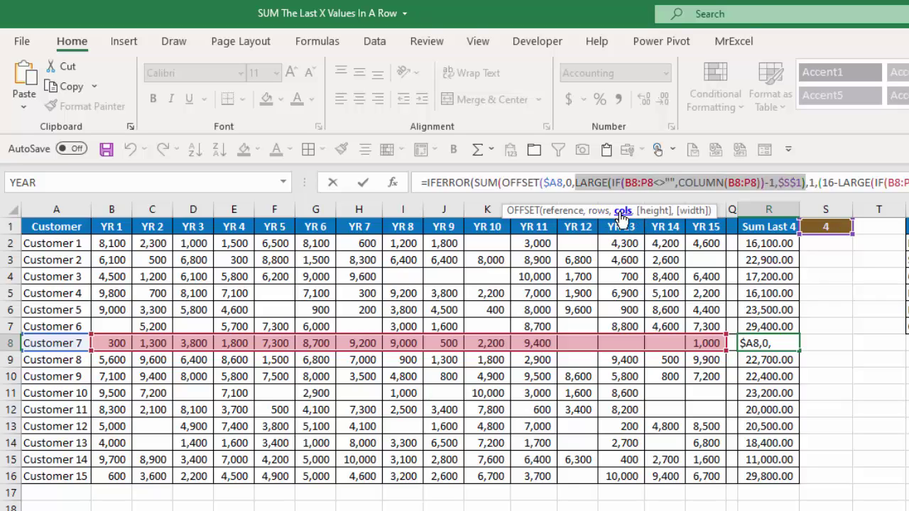
pyautogui.press('F9')
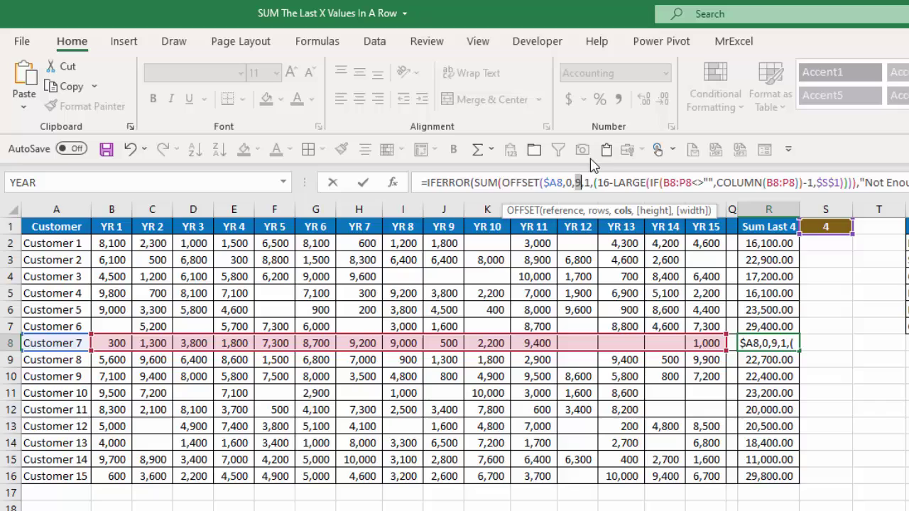
pyautogui.click(576, 184)
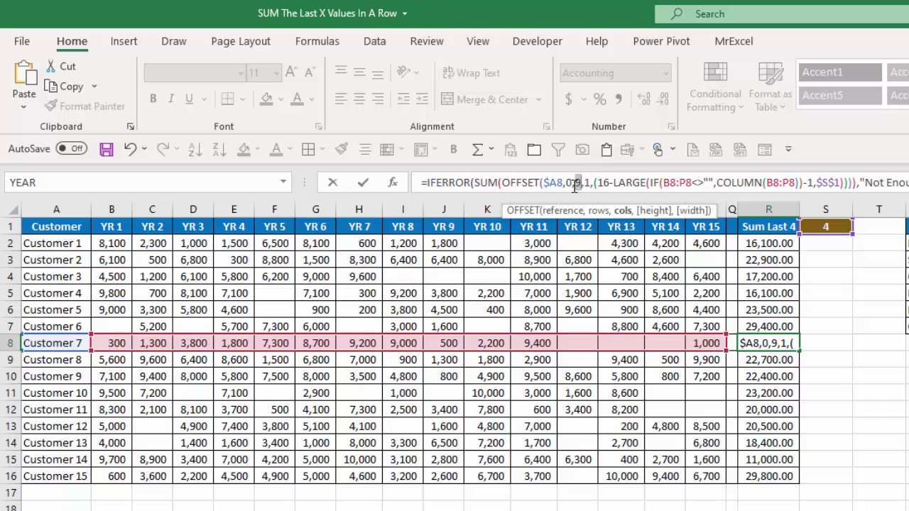
pyautogui.click(690, 211)
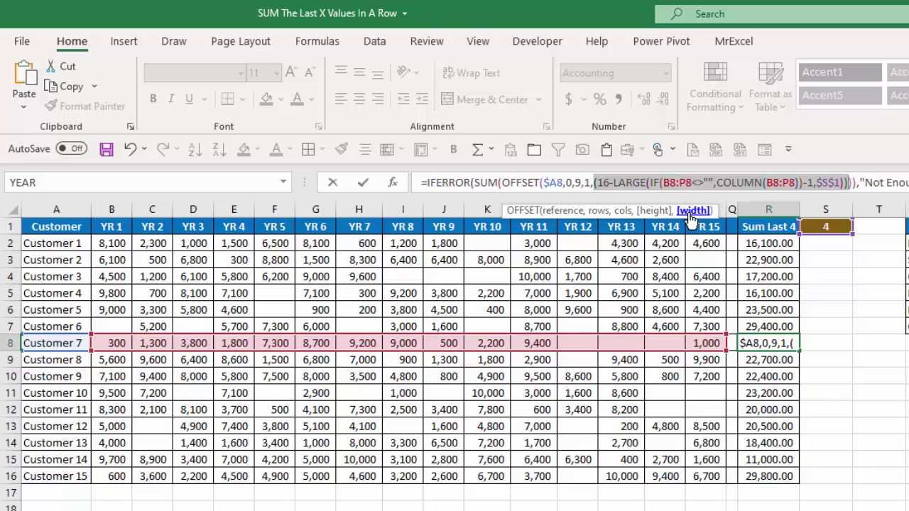
pyautogui.write('7)),"Not Enough Values")')
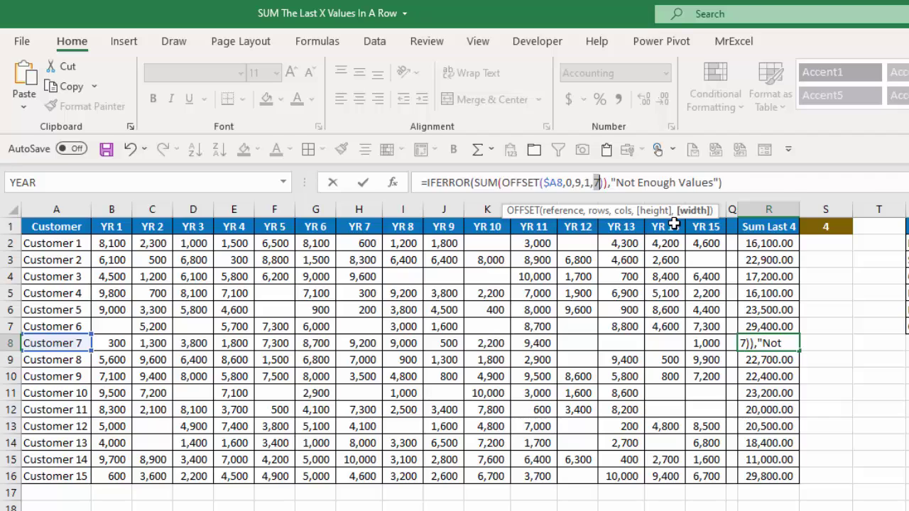
pyautogui.press('Escape')
pyautogui.click(56, 343)
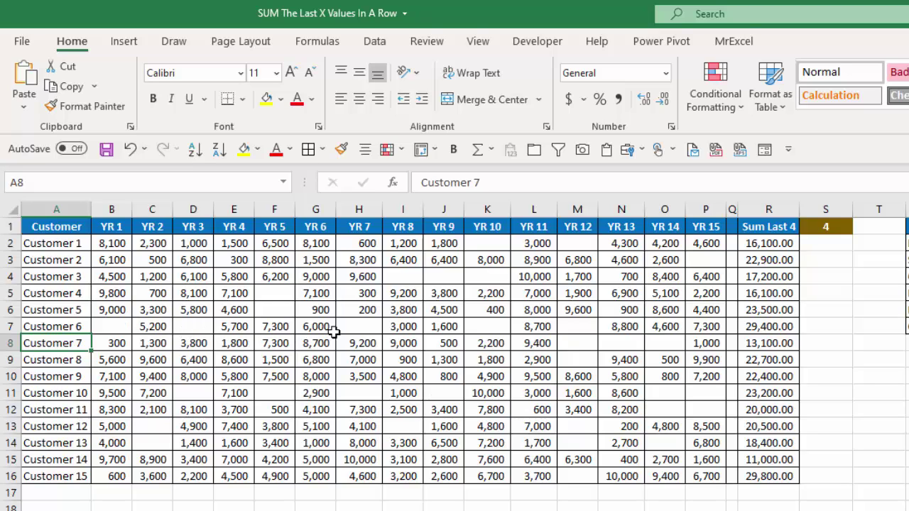
pyautogui.click(449, 343)
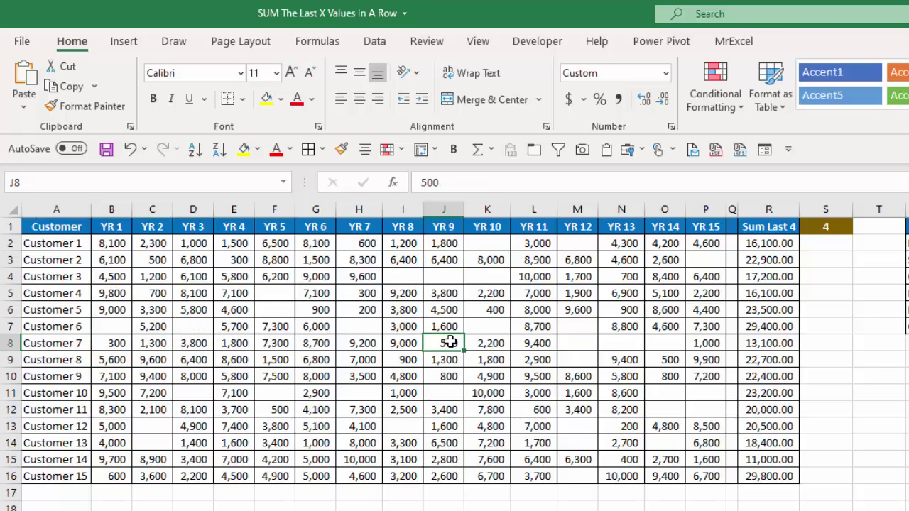
pyautogui.moveTo(449, 342); pyautogui.dragTo(700, 345)
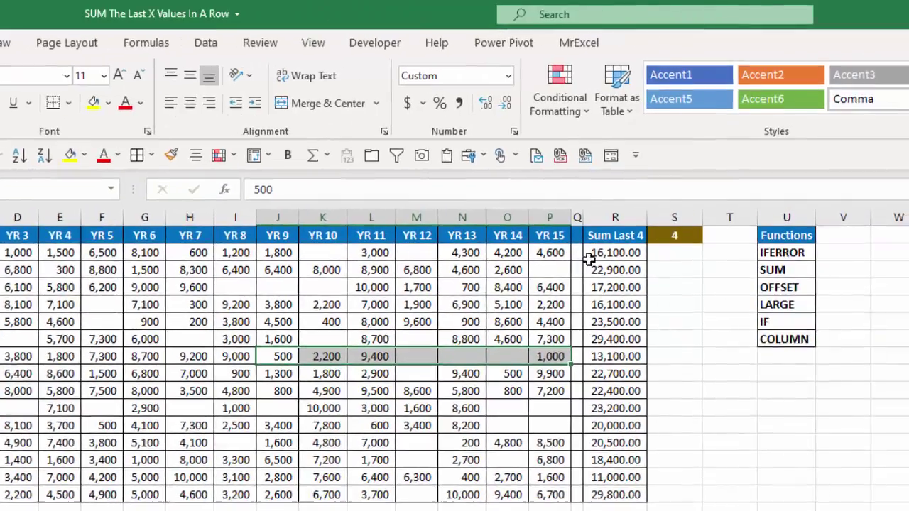
pyautogui.click(768, 243)
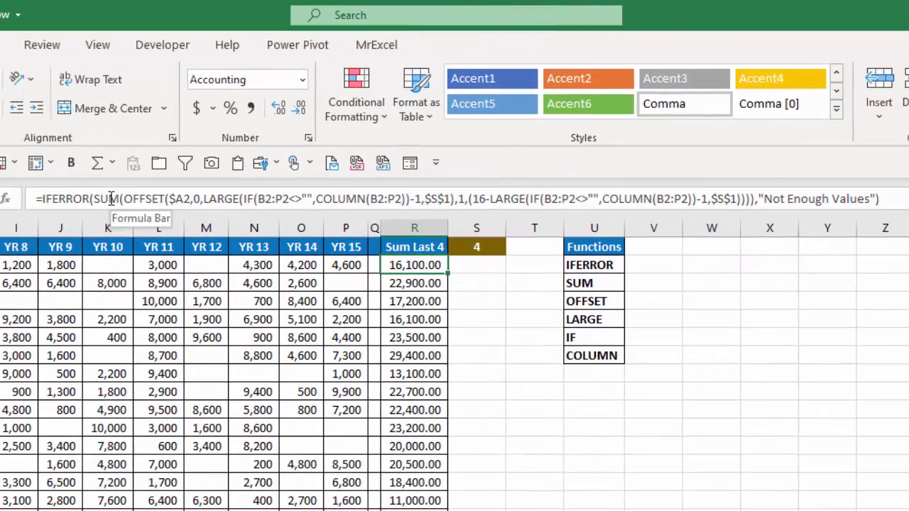